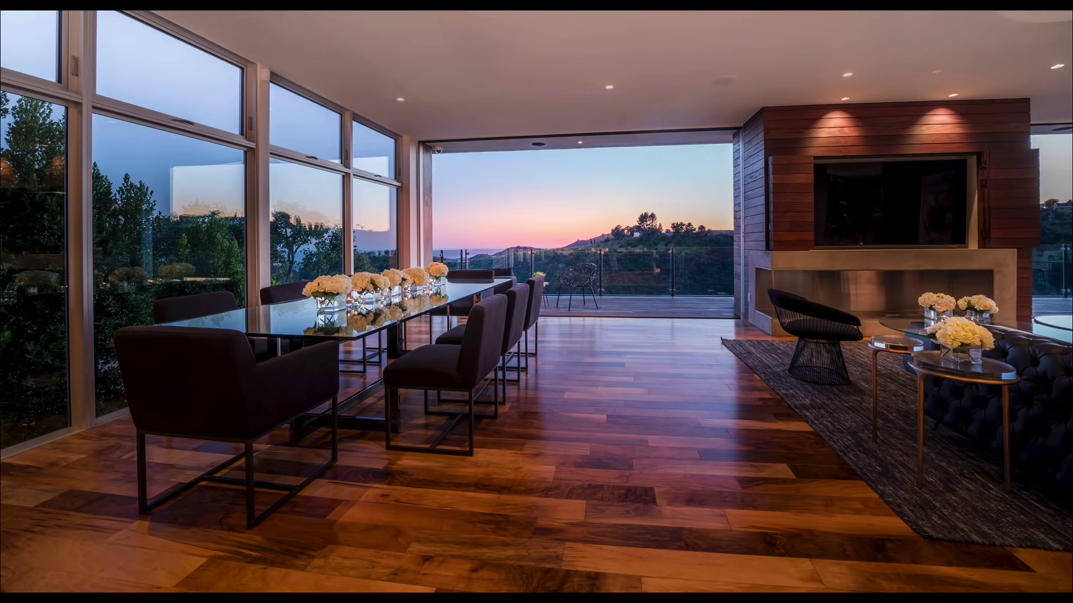
Step: Leave the full-screen preview and compare the unedited copy of untitled-10.dng with its edited version, with the Navigator side panel hidden
{"action": "key", "text": "Escape"}
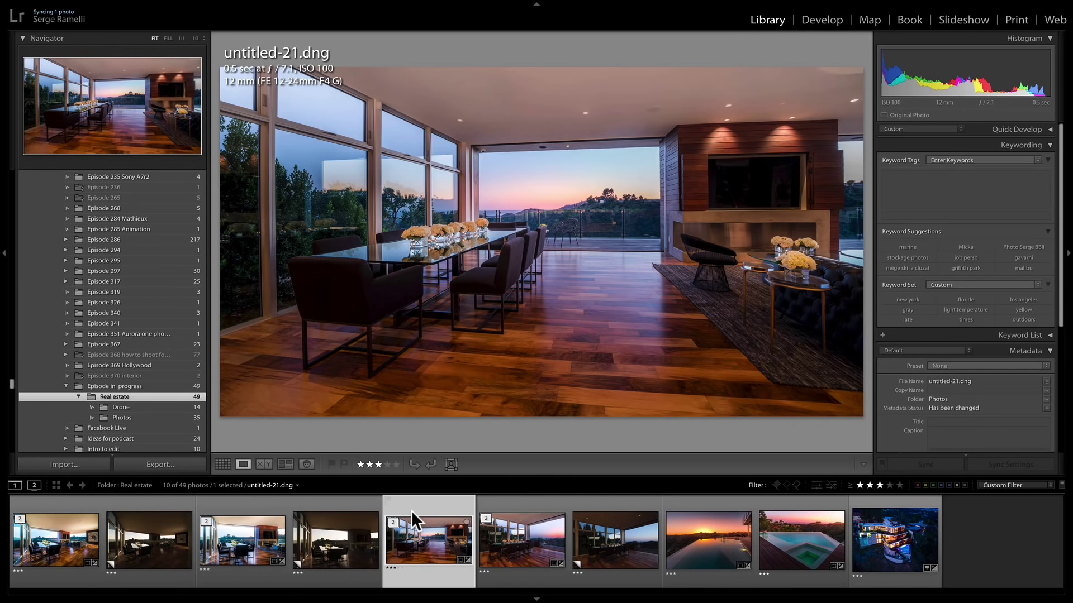
{"action": "left_click", "coordinate": [394, 521]}
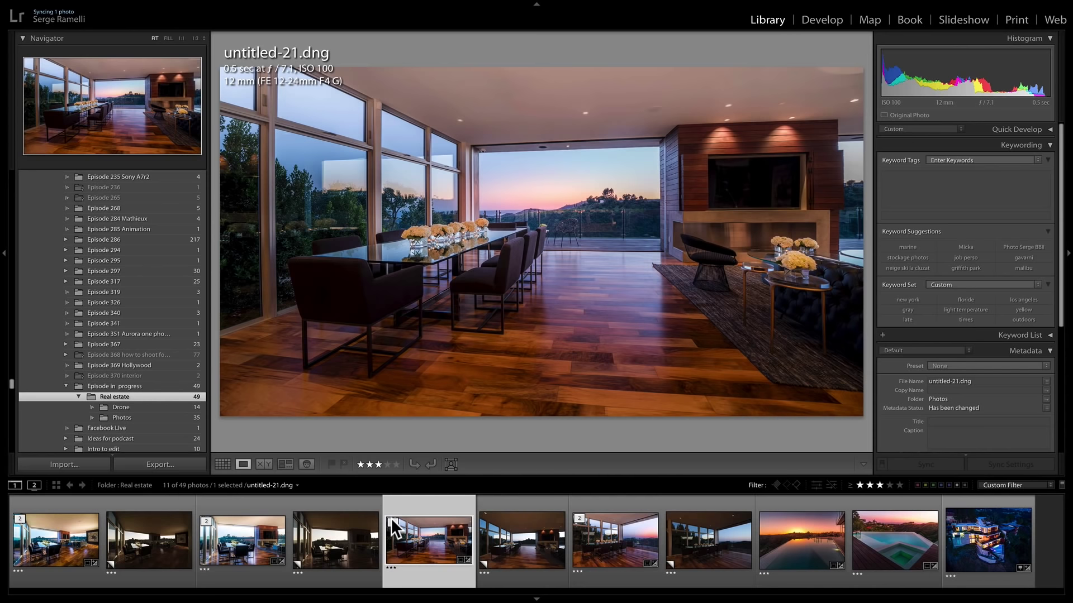
{"action": "left_click", "coordinate": [144, 544]}
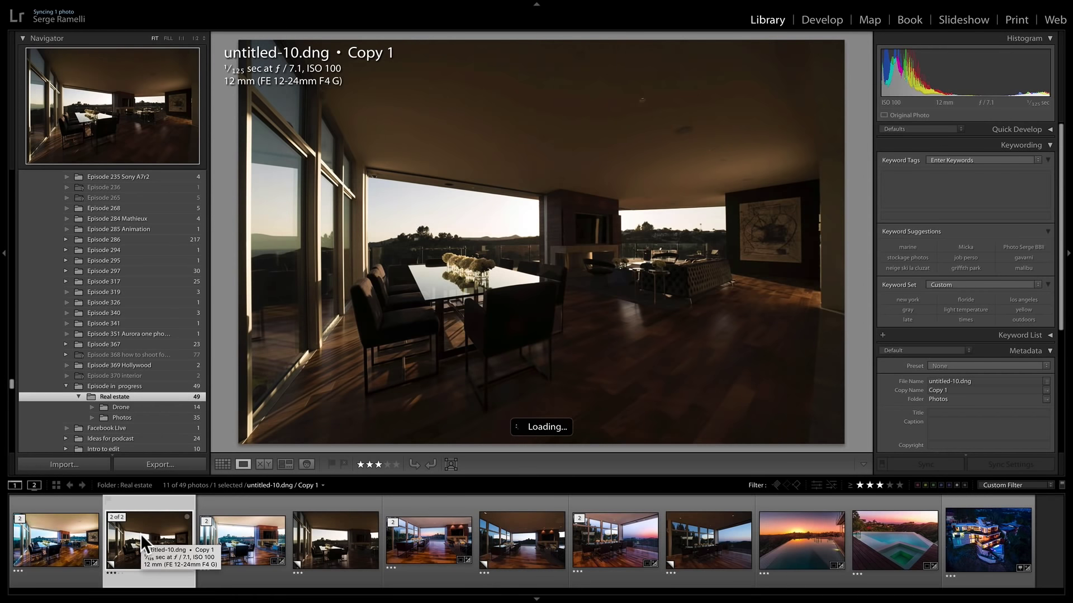
{"action": "key", "text": "F7"}
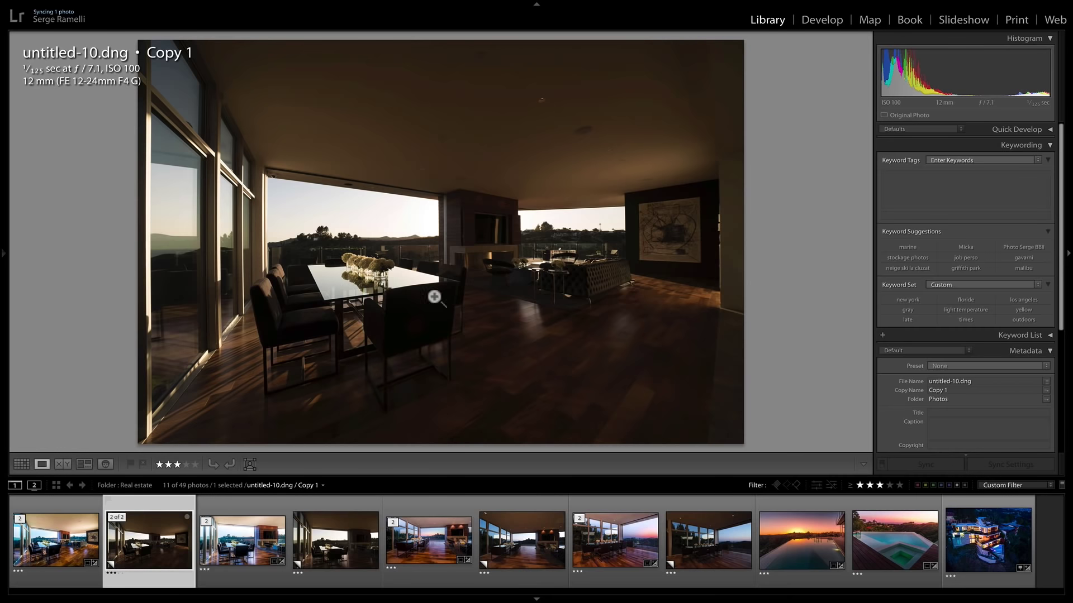
{"action": "left_click", "coordinate": [65, 538]}
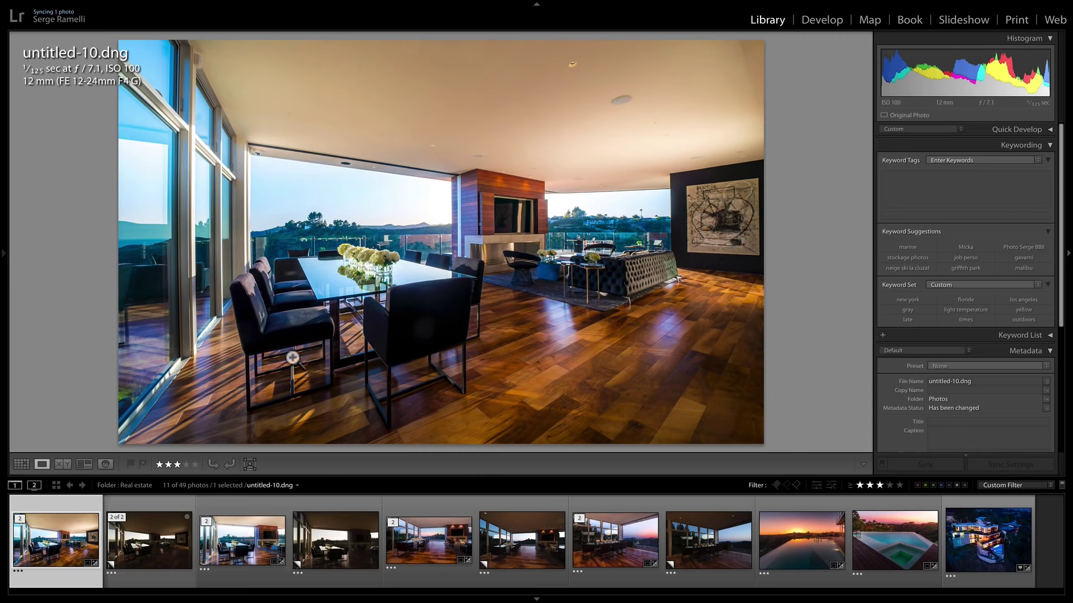
Step: Compare the edited and unedited versions of untitled-11.dng and untitled-21.dng
{"action": "left_click", "coordinate": [253, 537]}
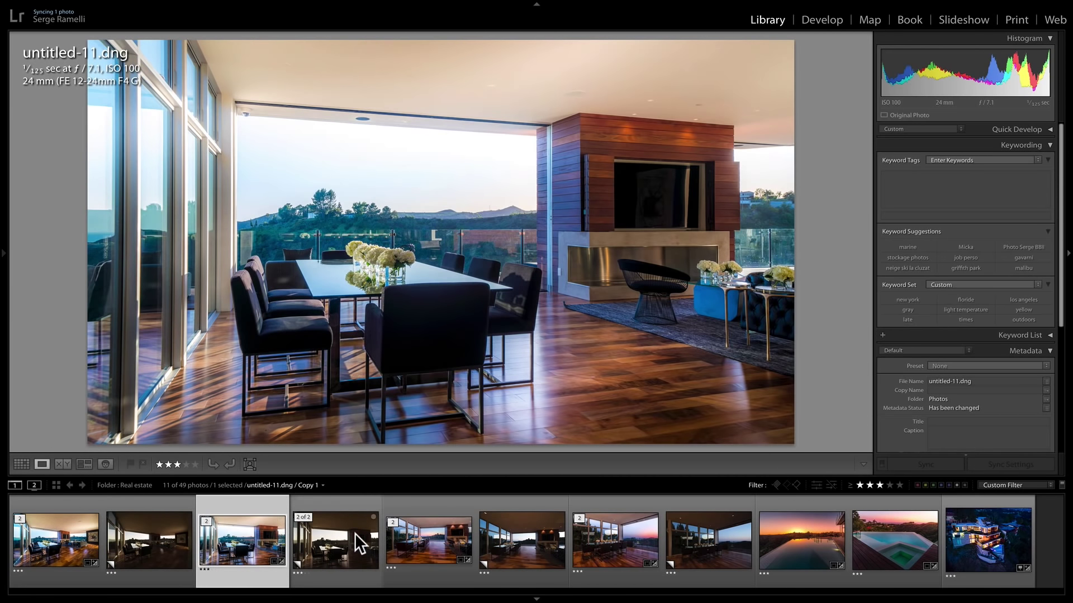
{"action": "left_click", "coordinate": [354, 533]}
{"action": "left_click", "coordinate": [254, 535]}
{"action": "left_click", "coordinate": [426, 533]}
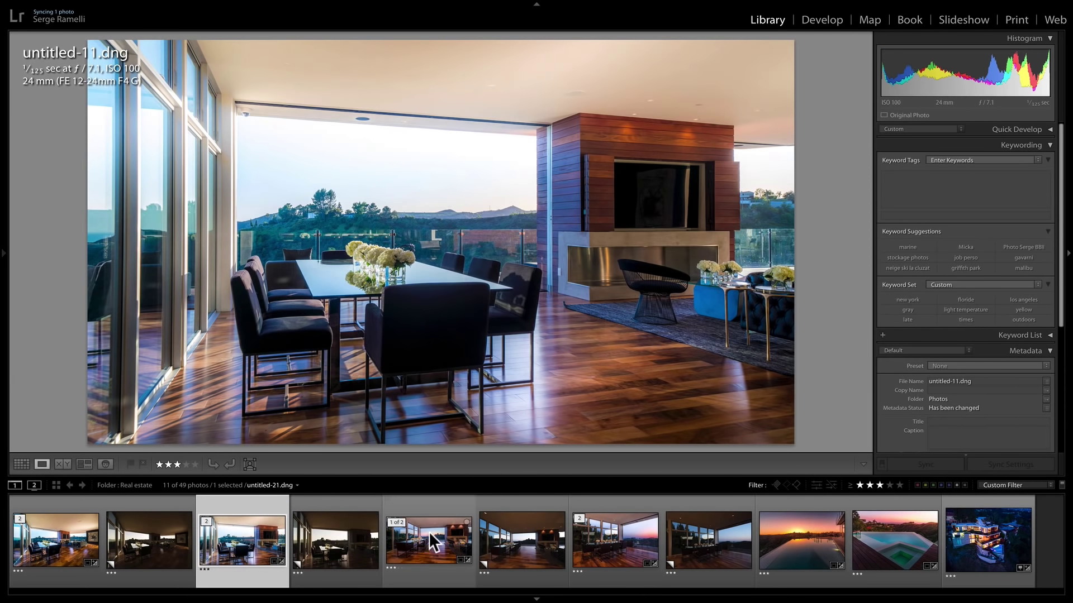
{"action": "left_click", "coordinate": [518, 548]}
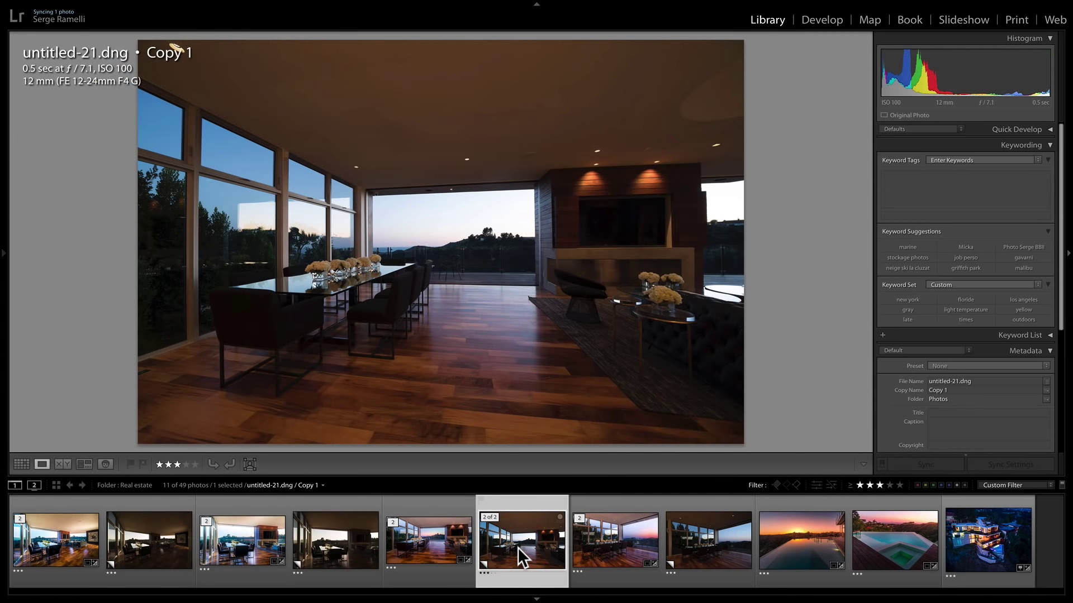
{"action": "left_click", "coordinate": [432, 539]}
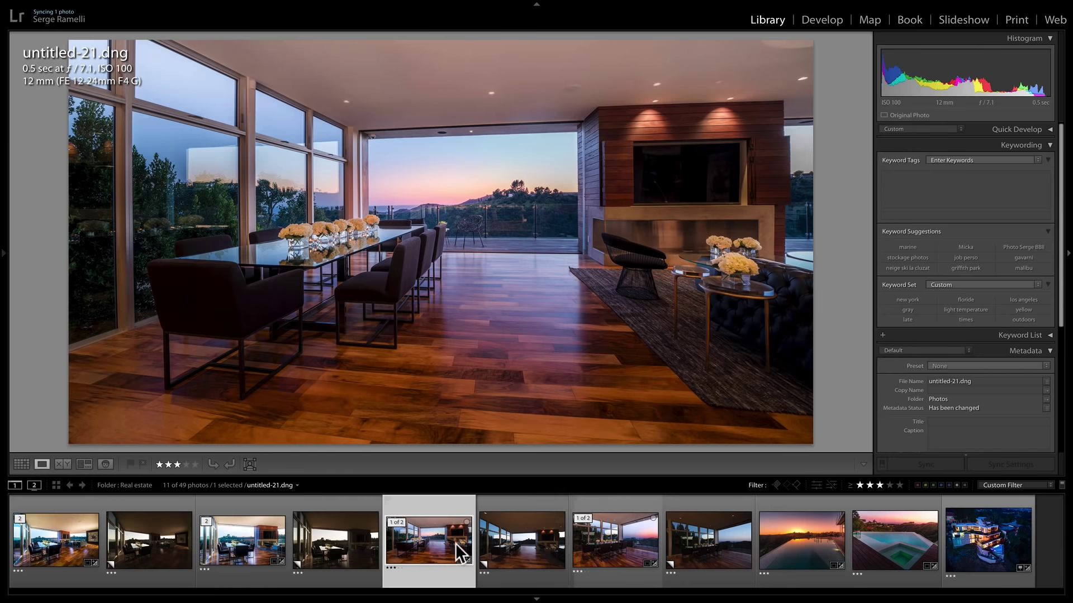
Step: Open the unedited Copy 1 of untitled-21.dng in the Develop module and hide the presets side panel
{"action": "left_click", "coordinate": [513, 538]}
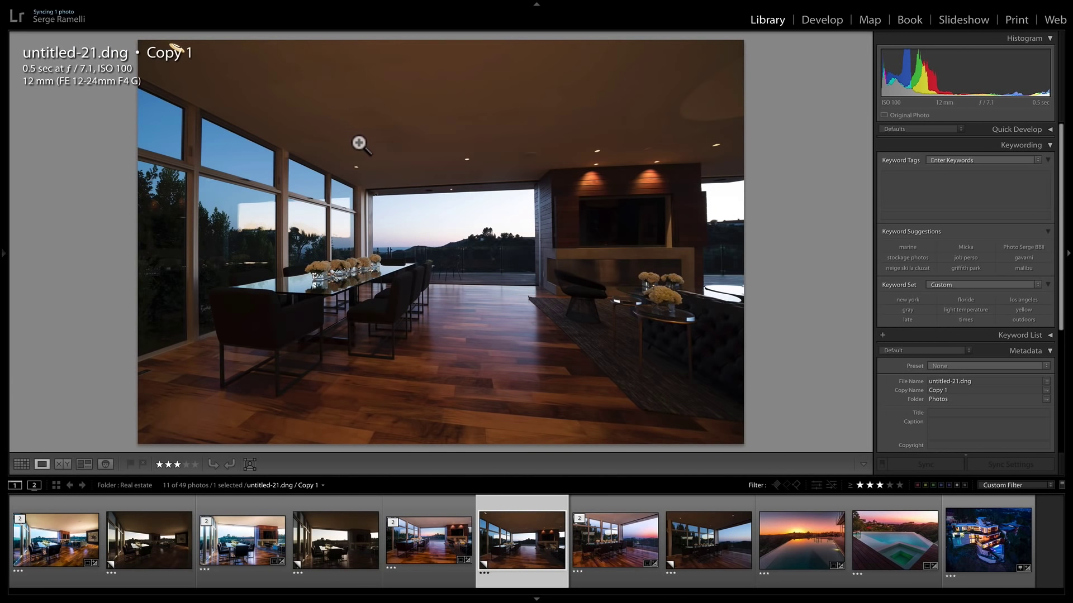
{"action": "left_click", "coordinate": [825, 22]}
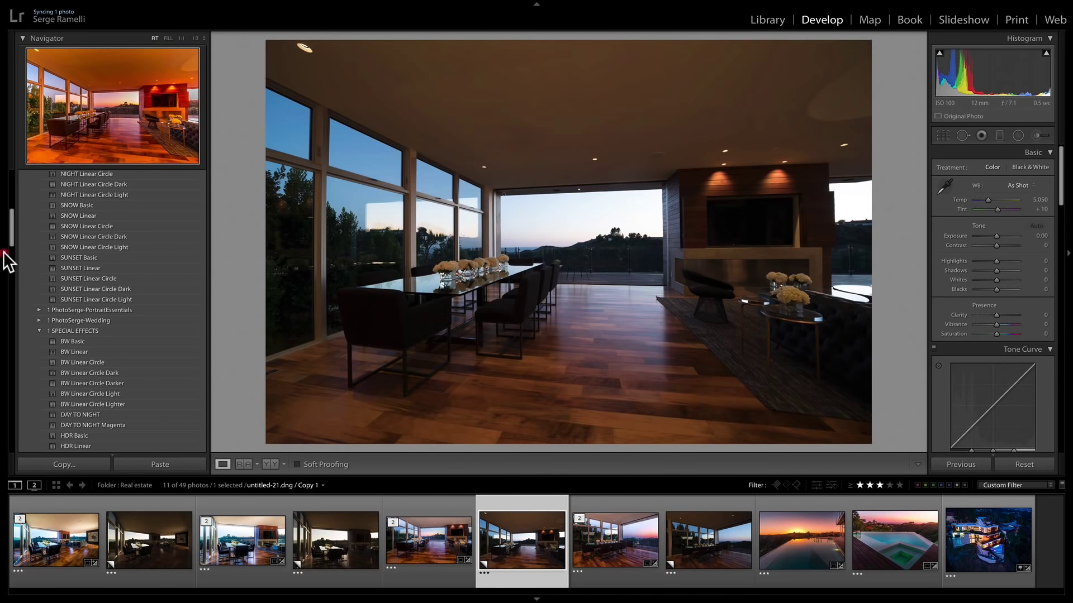
{"action": "left_click", "coordinate": [8, 252]}
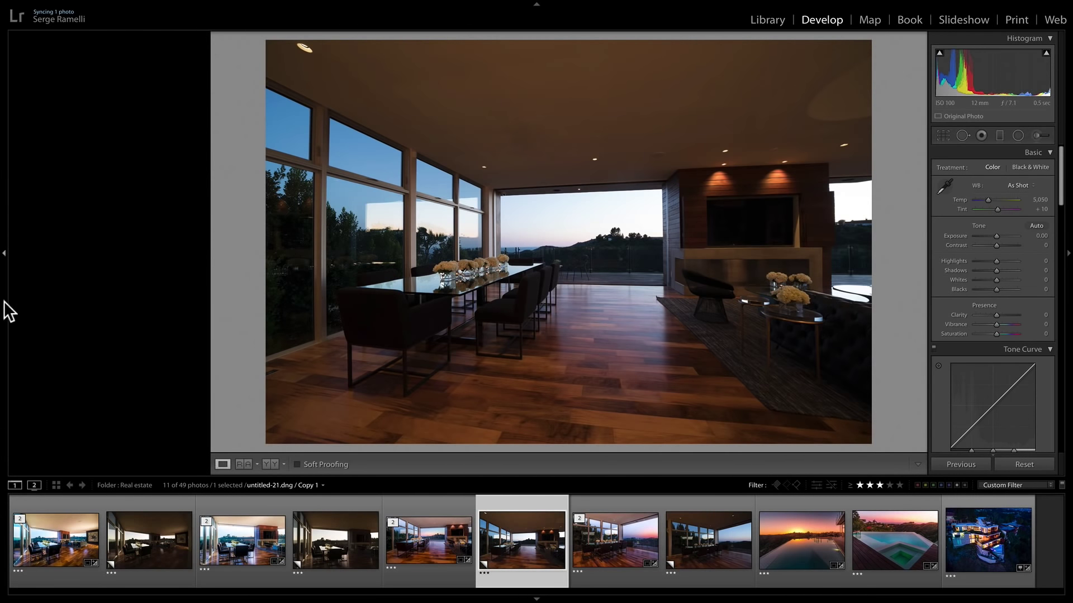
{"action": "left_click", "coordinate": [537, 503]}
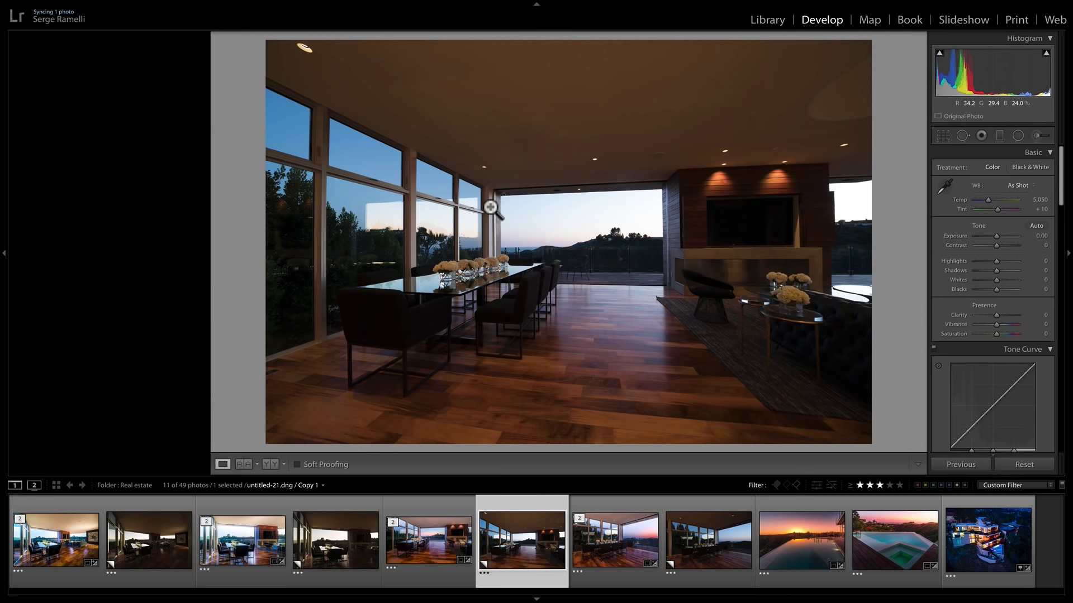
Step: Switch to Chrome to view the Adobe Creative Cloud Photography offer on the My Gear page, and return to Lightroom
{"action": "key", "text": "super+Tab"}
{"action": "left_click", "coordinate": [464, 302]}
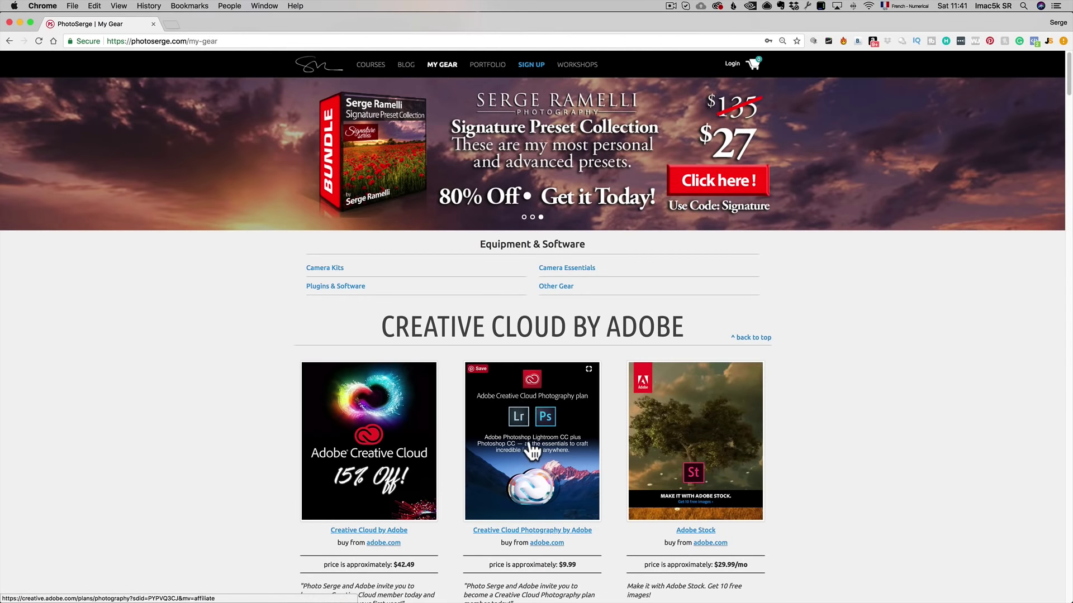
{"action": "key", "text": "super+Tab"}
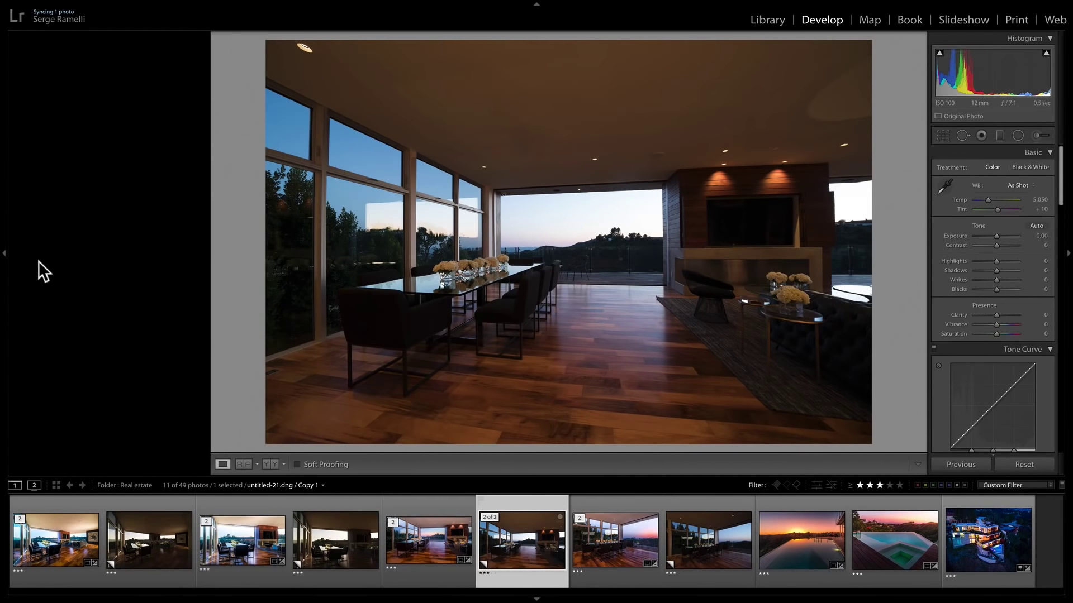
Step: Collapse the empty side panel area and set Shadows to +100 and Highlights to −100
{"action": "left_click", "coordinate": [3, 254]}
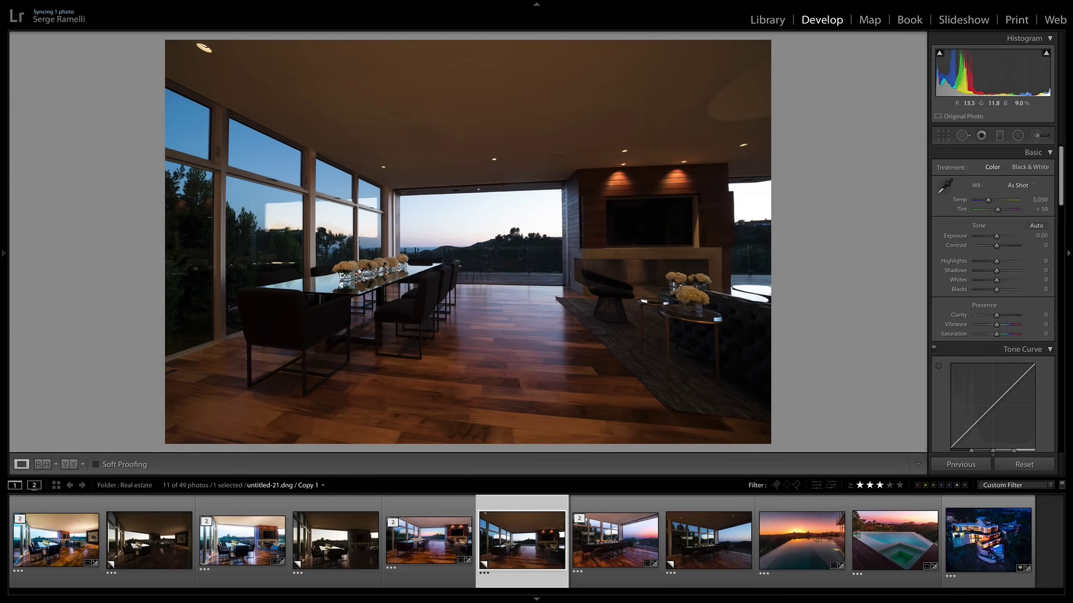
{"action": "left_click_drag", "start_coordinate": [1003, 272], "coordinate": [1036, 274]}
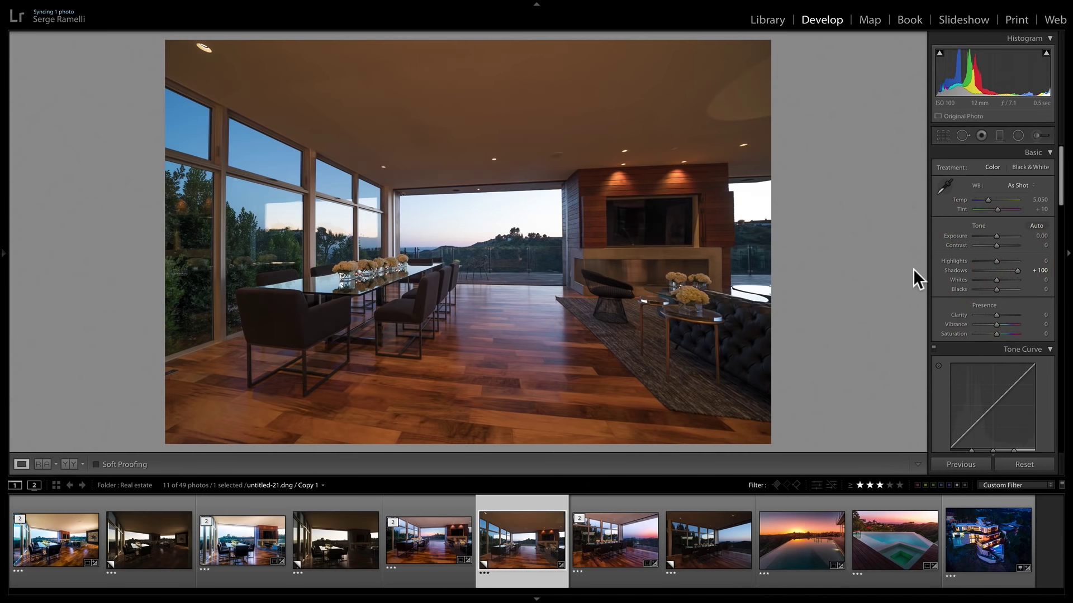
{"action": "left_click_drag", "start_coordinate": [984, 260], "coordinate": [930, 262]}
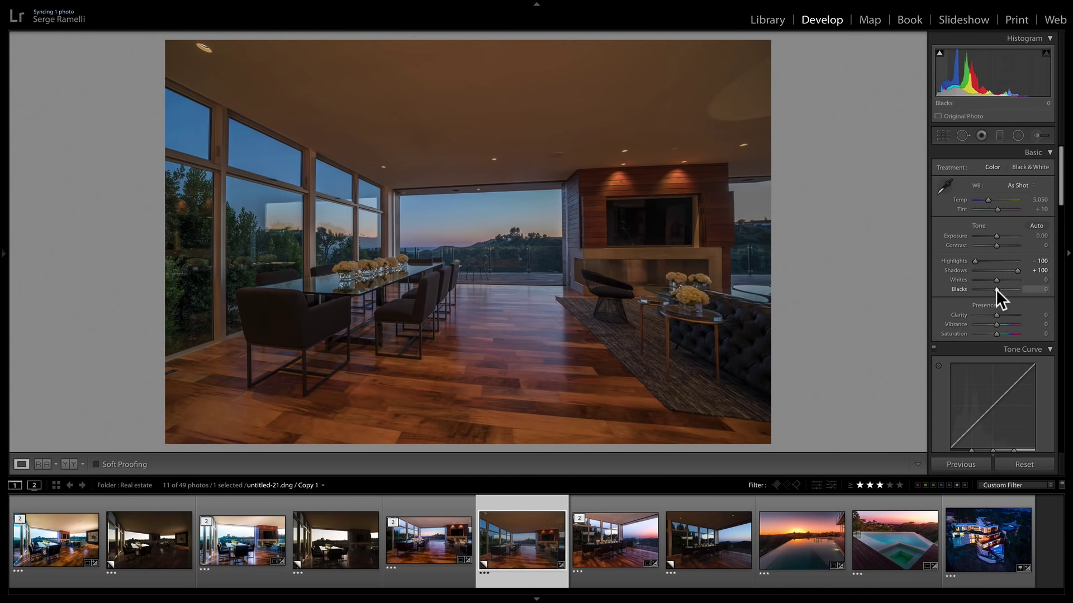
Step: Set Blacks to −17 and Whites to +51, checking the blacks with the clipping preview
{"action": "left_click_drag", "start_coordinate": [995, 289], "coordinate": [991, 289]}
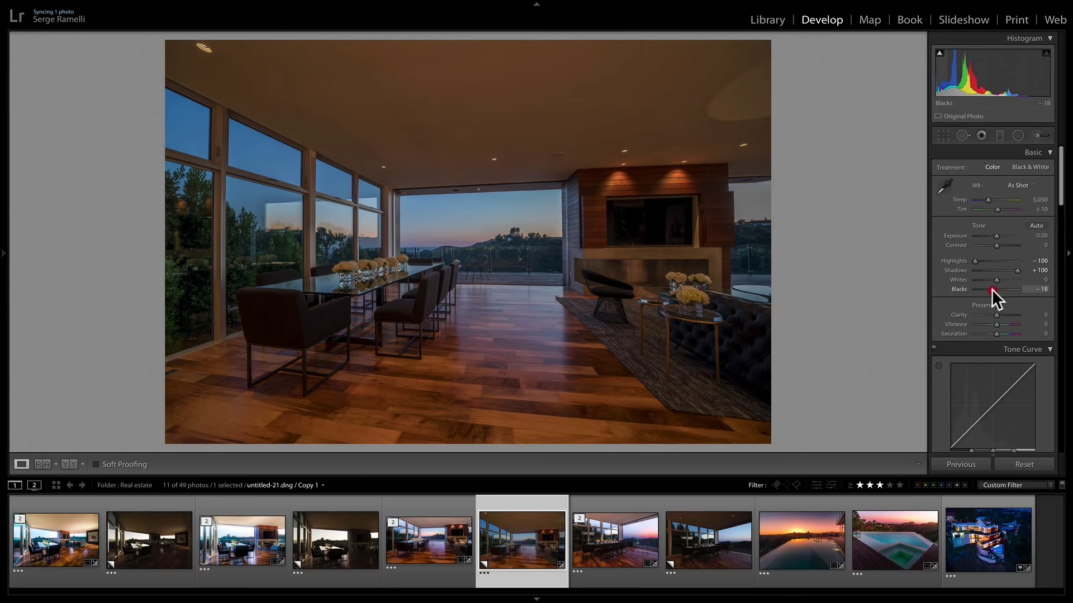
{"action": "key", "text": "alt"}
{"action": "left_click_drag", "start_coordinate": [991, 290], "coordinate": [993, 288]}
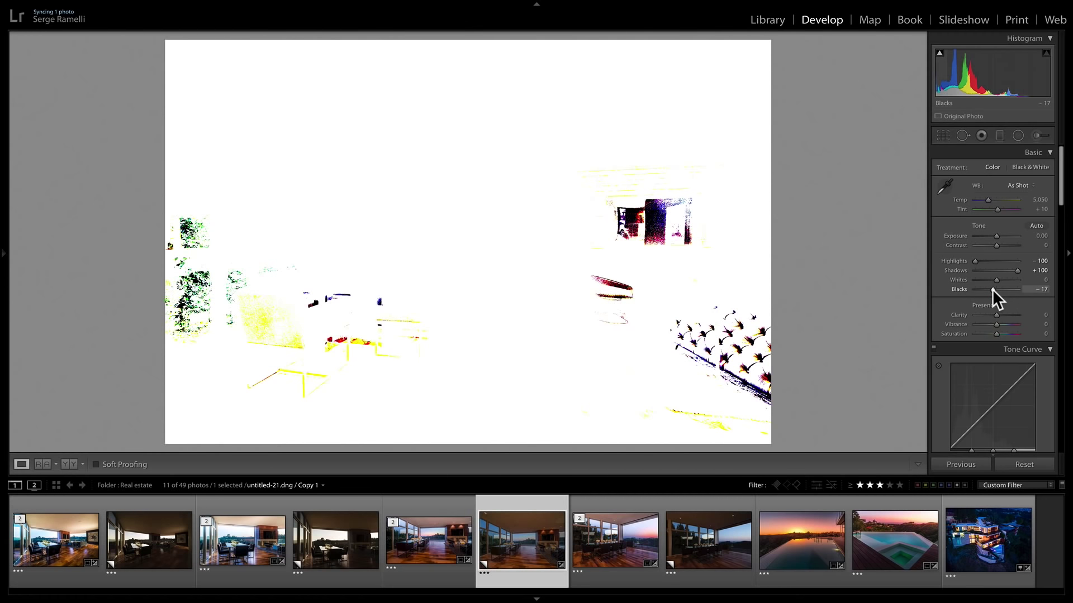
{"action": "left_click_drag", "start_coordinate": [992, 290], "coordinate": [1007, 279]}
{"action": "key", "text": "alt"}
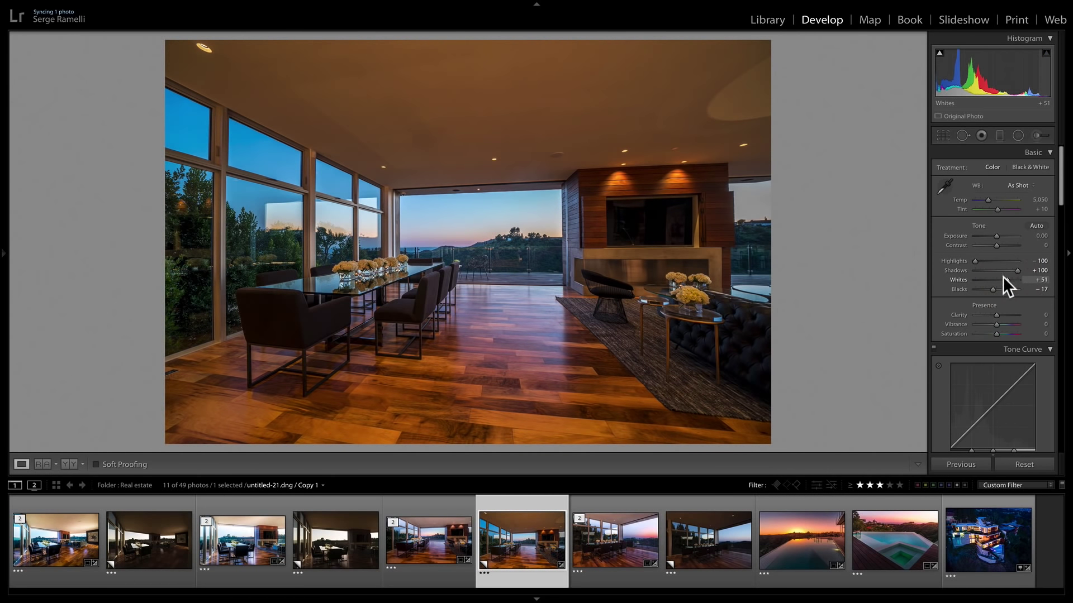
Step: Raise Contrast to +27 and set the white balance to Temp 4,295 and Tint +19
{"action": "left_click", "coordinate": [1001, 246]}
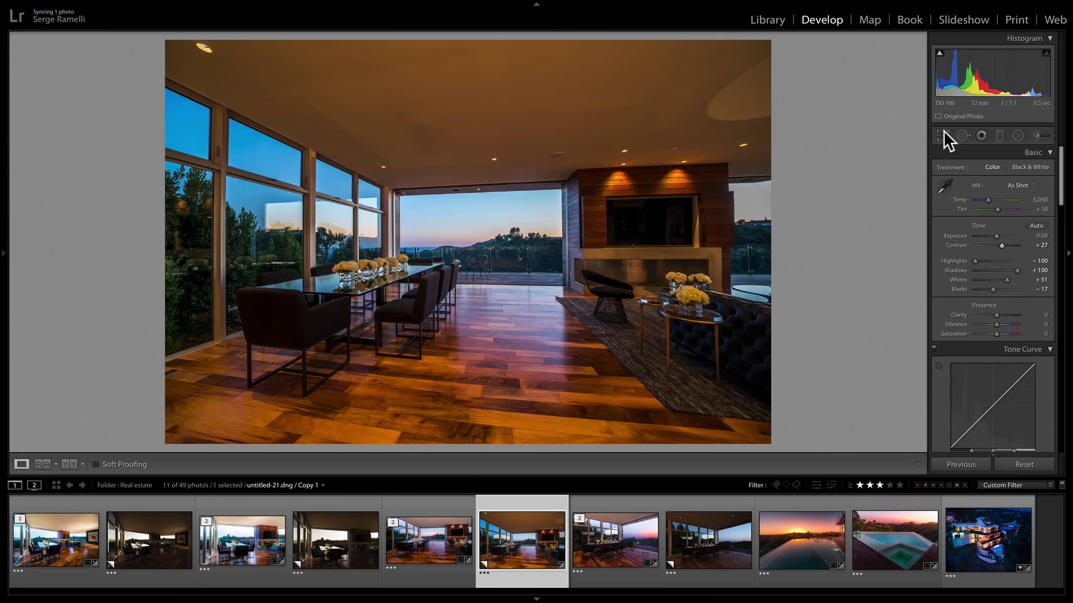
{"action": "mouse_move", "coordinate": [988, 198]}
{"action": "left_mouse_down"}
{"action": "mouse_move", "coordinate": [1009, 197]}
{"action": "mouse_move", "coordinate": [985, 200]}
{"action": "left_mouse_up"}
{"action": "left_click", "coordinate": [998, 210]}
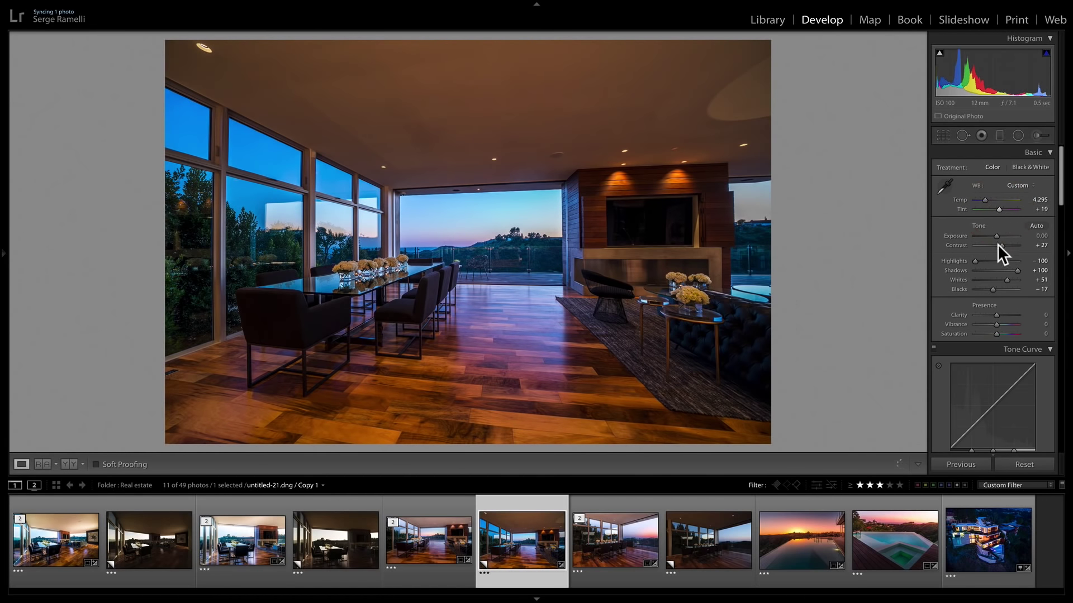
Step: Crop the photo's upper edge to remove a strip of ceiling while keeping the full width
{"action": "left_click", "coordinate": [944, 136]}
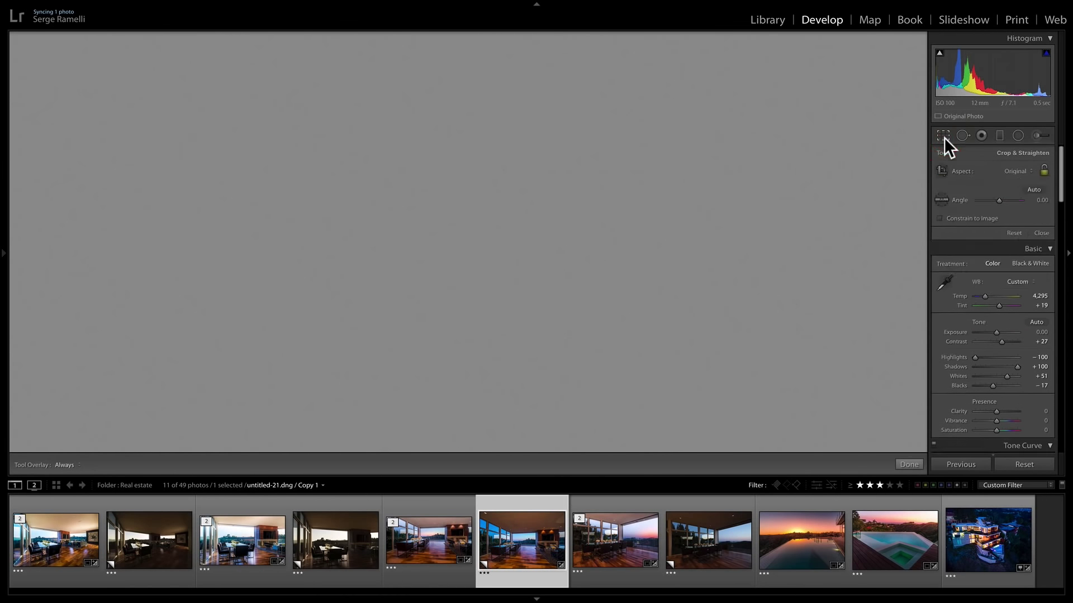
{"action": "left_click_drag", "start_coordinate": [470, 39], "coordinate": [468, 76]}
{"action": "key", "text": "Return"}
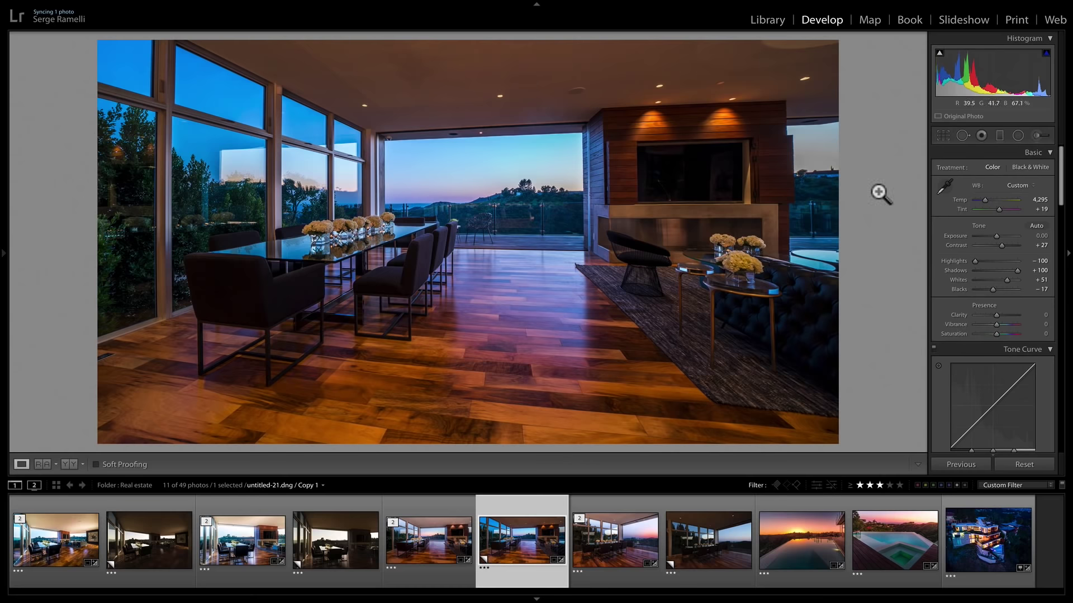
Step: Add a graduated filter over the ceiling and windows, clear its old settings, and set Exposure to 0.85 and Saturation to −50
{"action": "left_click", "coordinate": [999, 135]}
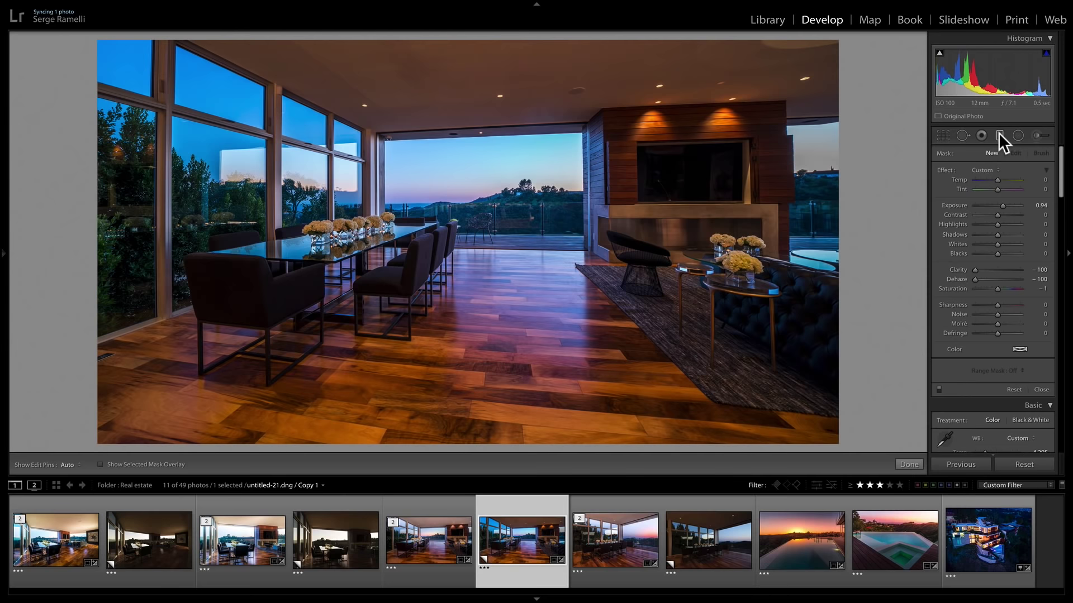
{"action": "left_click_drag", "start_coordinate": [452, 78], "coordinate": [456, 234]}
{"action": "left_click", "coordinate": [995, 167]}
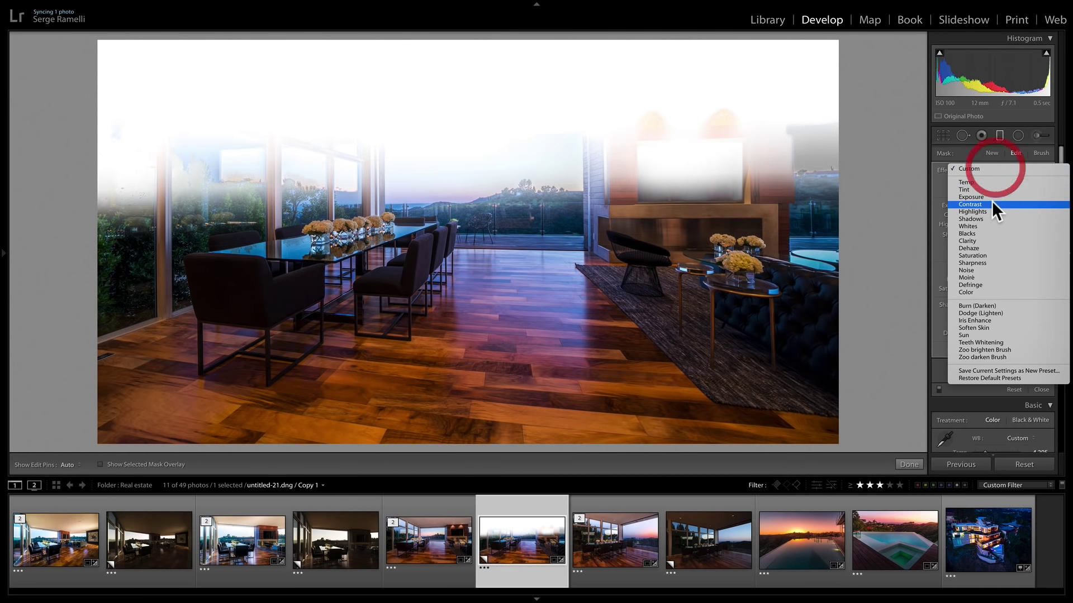
{"action": "left_click", "coordinate": [992, 196]}
{"action": "left_click_drag", "start_coordinate": [1000, 205], "coordinate": [1000, 205]}
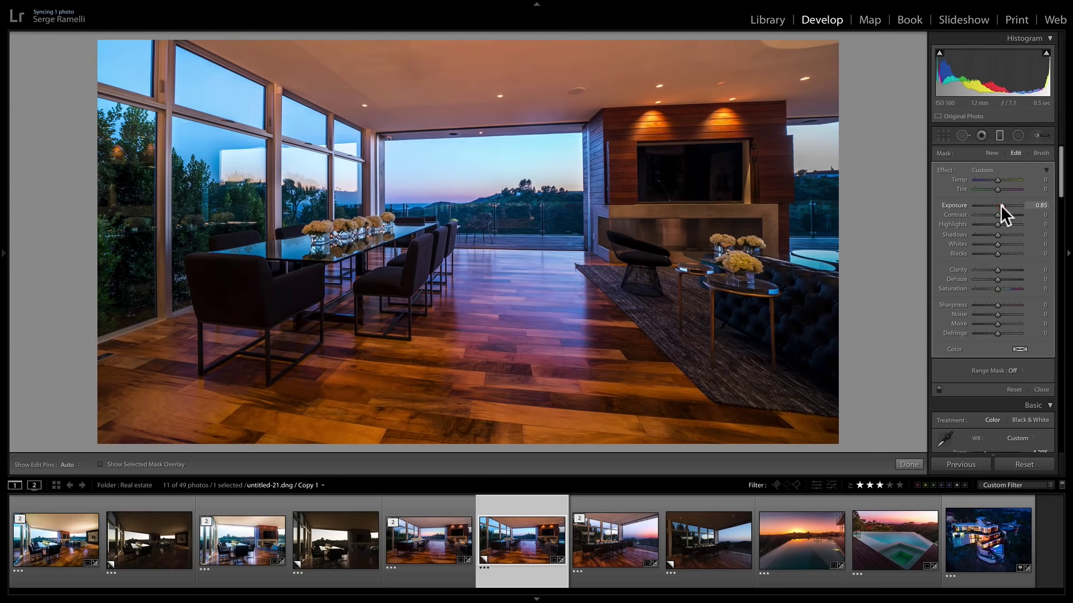
{"action": "left_click_drag", "start_coordinate": [989, 288], "coordinate": [984, 288]}
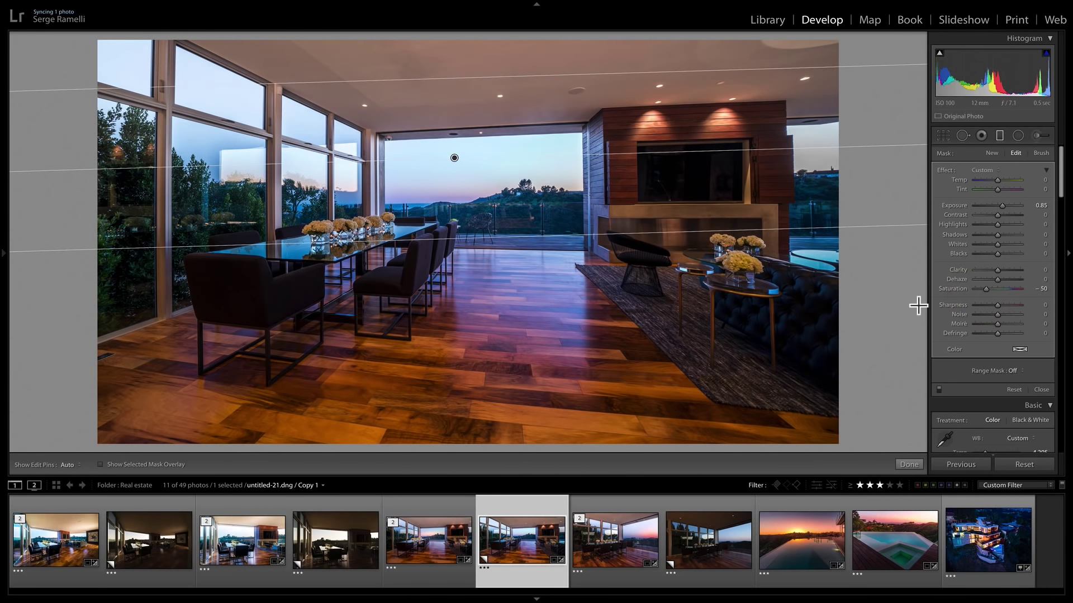
Step: Compare the photo with and without the graduated filter, and close the filter tool
{"action": "left_click", "coordinate": [938, 389]}
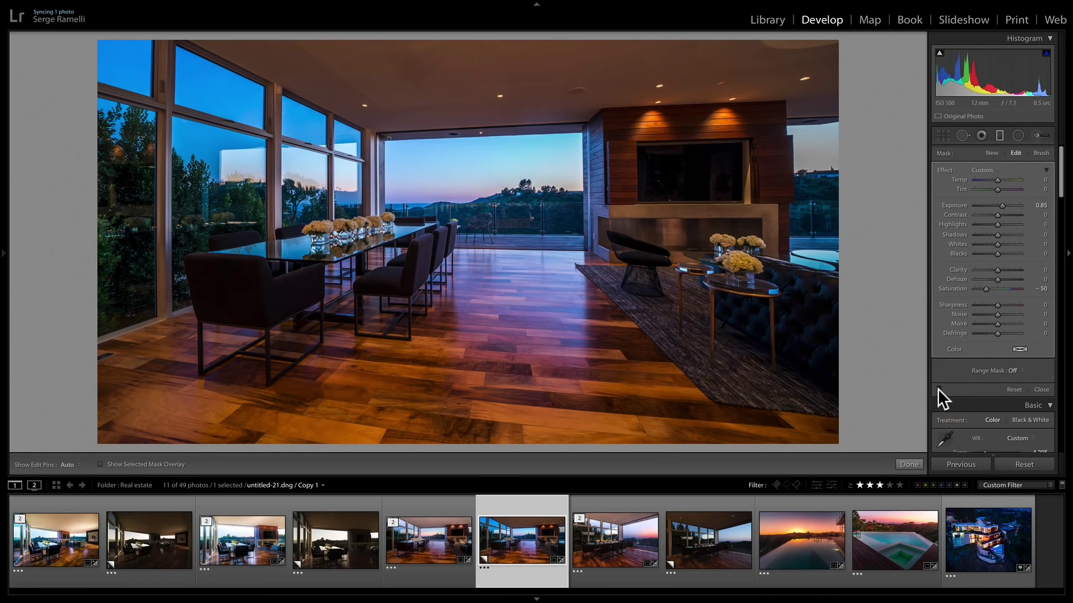
{"action": "left_click", "coordinate": [937, 390]}
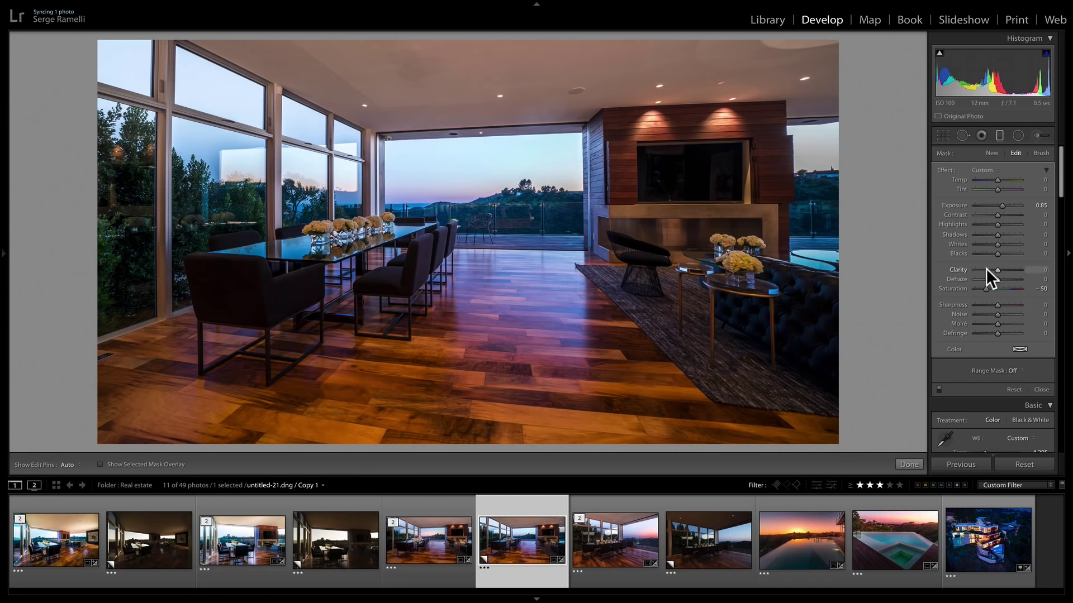
{"action": "left_click", "coordinate": [1042, 388]}
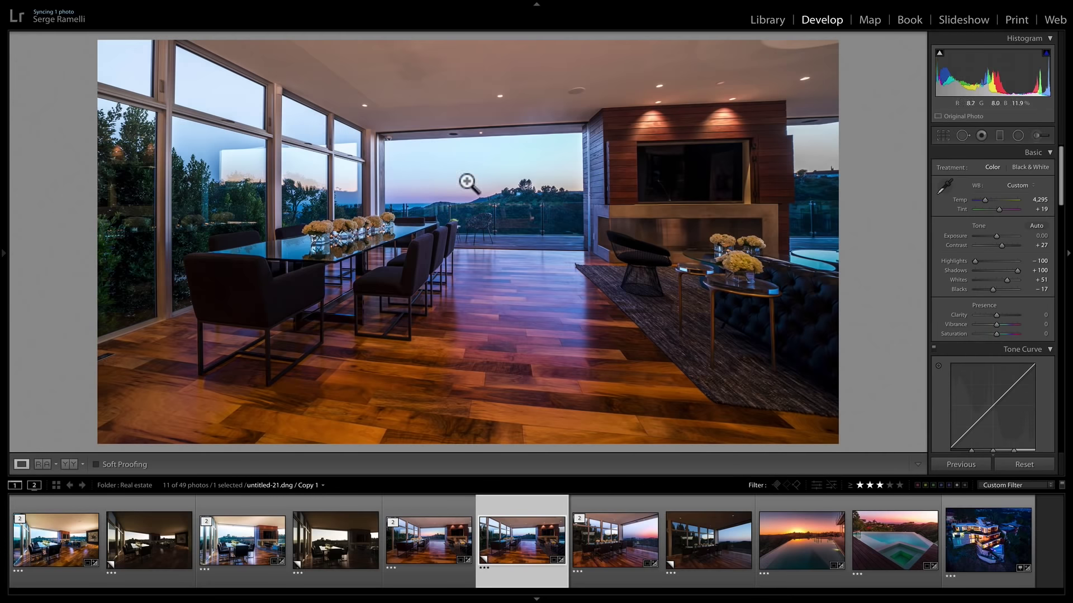
Step: Draw a radial filter over the sunset view in the central window opening, set Feather to 100, and replace its old settings with the Temp preset
{"action": "left_click", "coordinate": [1016, 135]}
{"action": "left_click_drag", "start_coordinate": [464, 180], "coordinate": [610, 254]}
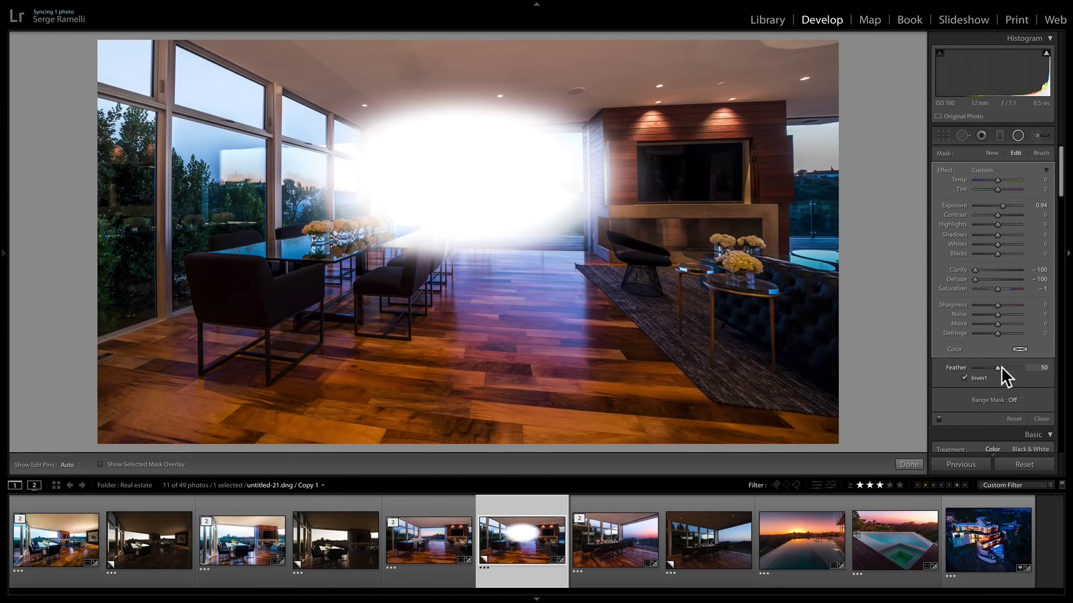
{"action": "left_click_drag", "start_coordinate": [999, 367], "coordinate": [1040, 369]}
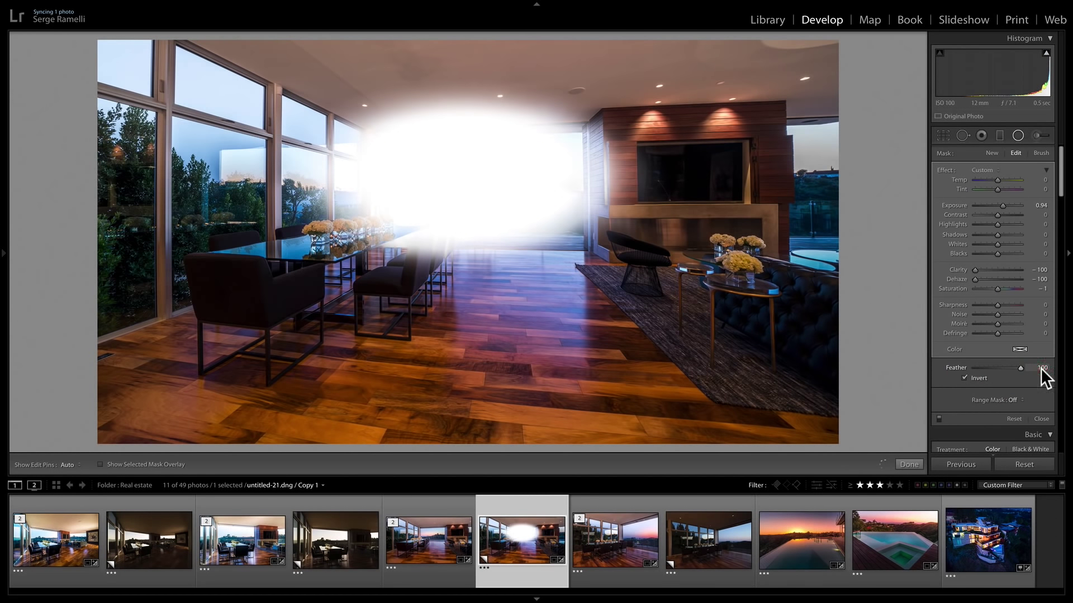
{"action": "left_click", "coordinate": [990, 169]}
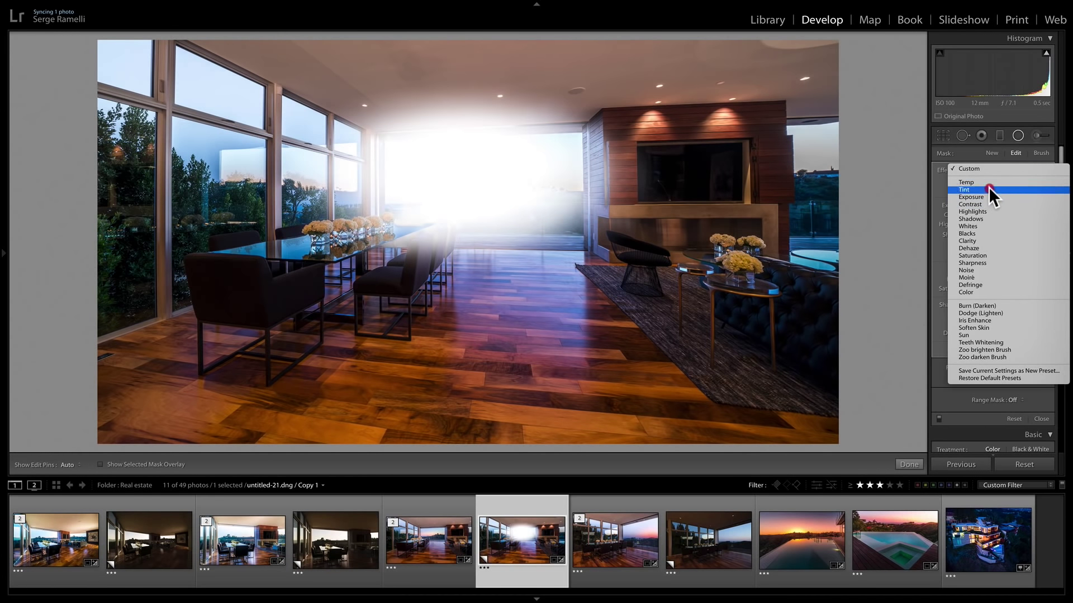
{"action": "left_click", "coordinate": [988, 184]}
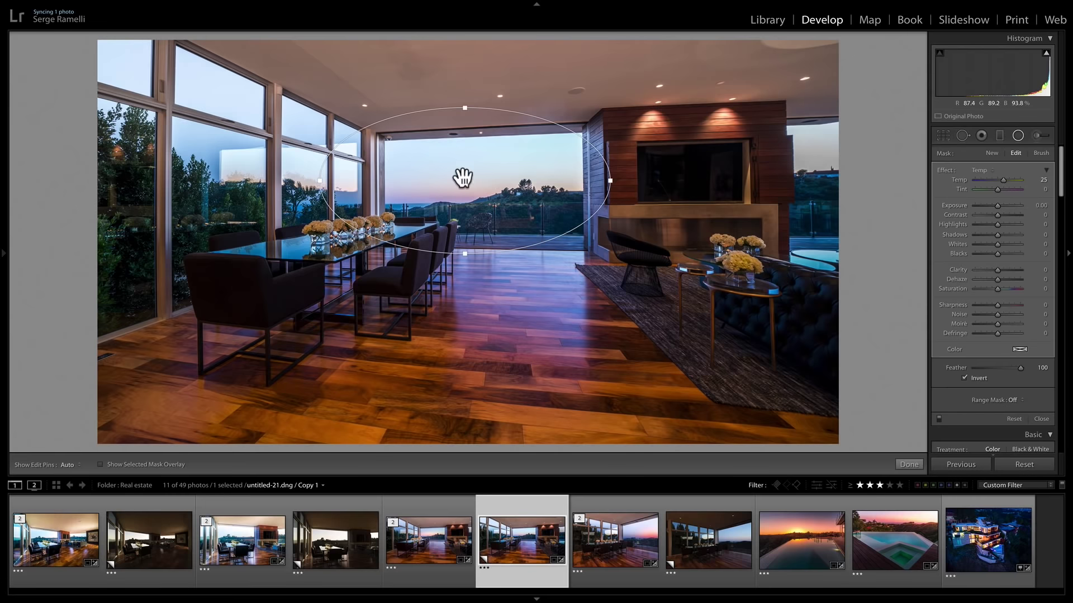
Step: Warm and intensify the sunset inside the radial filter with Temp 61, Tint 54 and Saturation 97
{"action": "mouse_move", "coordinate": [1004, 181]}
{"action": "left_mouse_down"}
{"action": "mouse_move", "coordinate": [1014, 177]}
{"action": "mouse_move", "coordinate": [1005, 188]}
{"action": "left_mouse_up"}
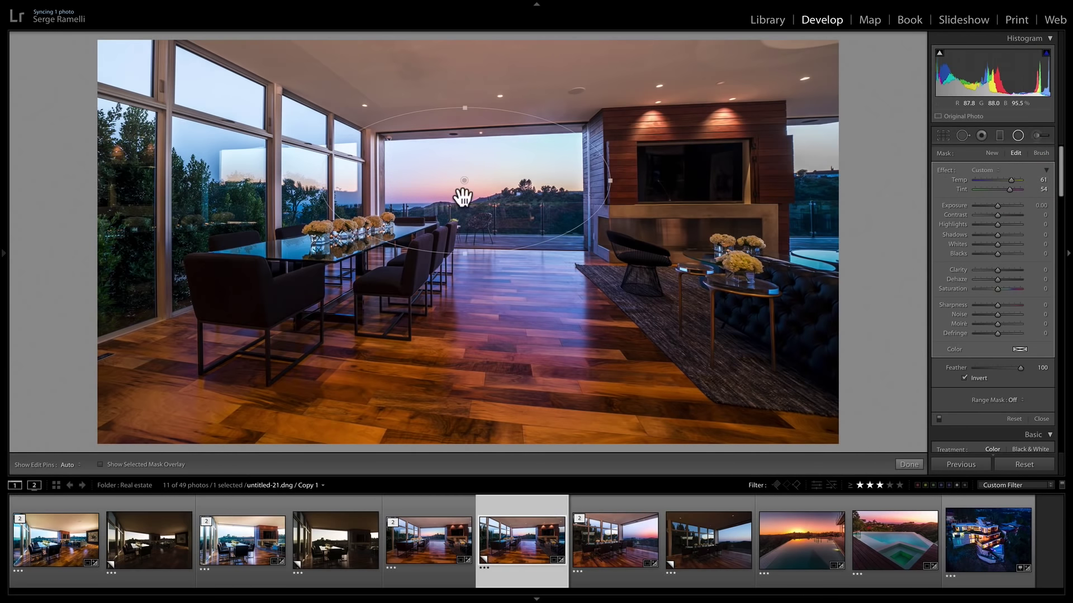
{"action": "left_click", "coordinate": [463, 179]}
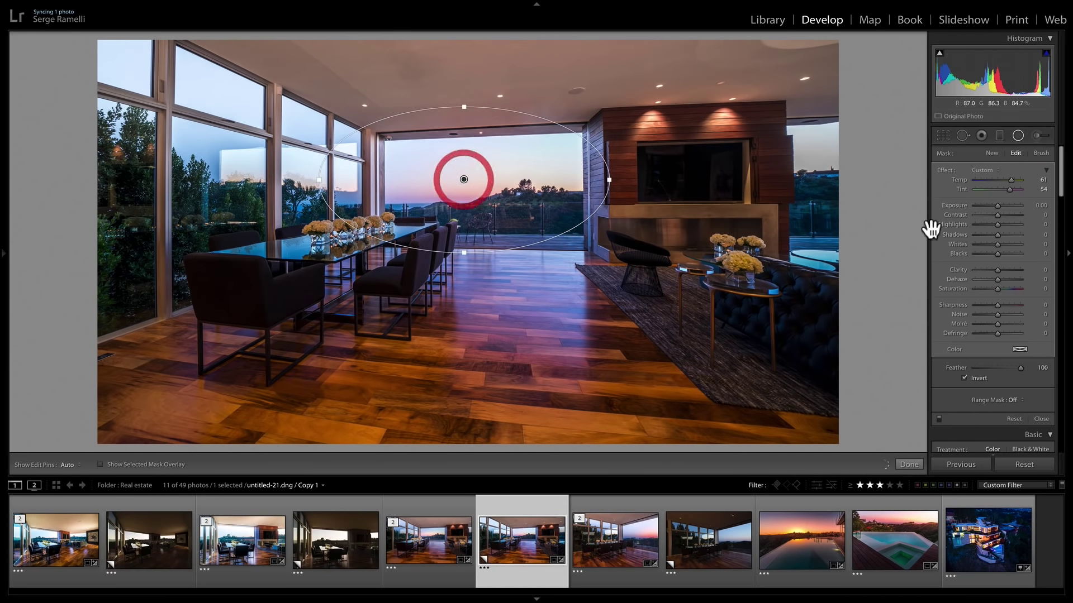
{"action": "left_click_drag", "start_coordinate": [1002, 289], "coordinate": [1020, 289]}
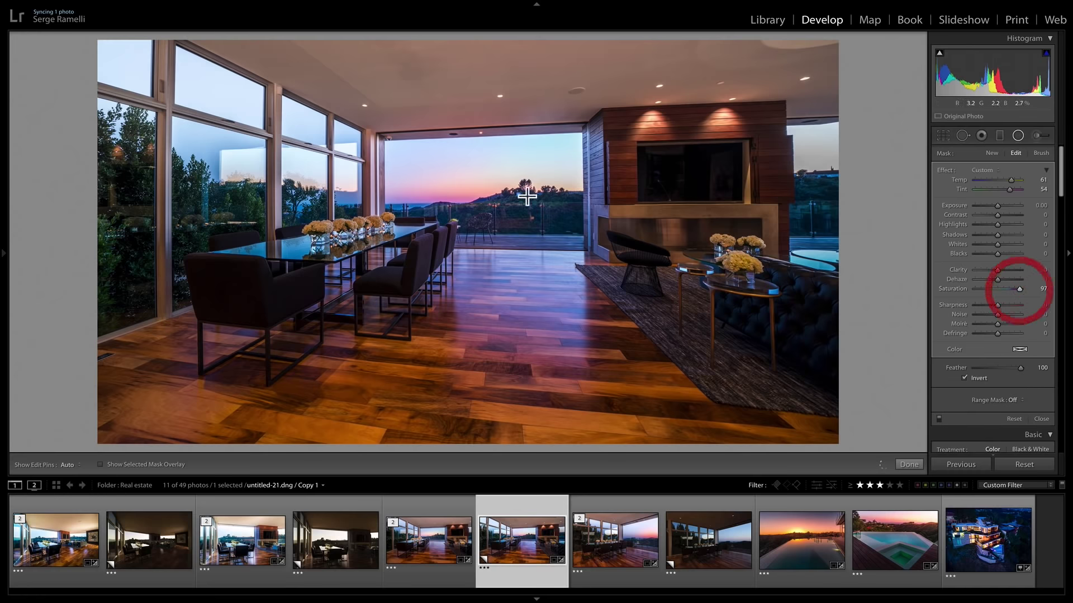
Step: Nudge the radial filter slightly upward, set its Temp to 95 and Tint to 71, and close the filter tool
{"action": "left_click", "coordinate": [465, 174]}
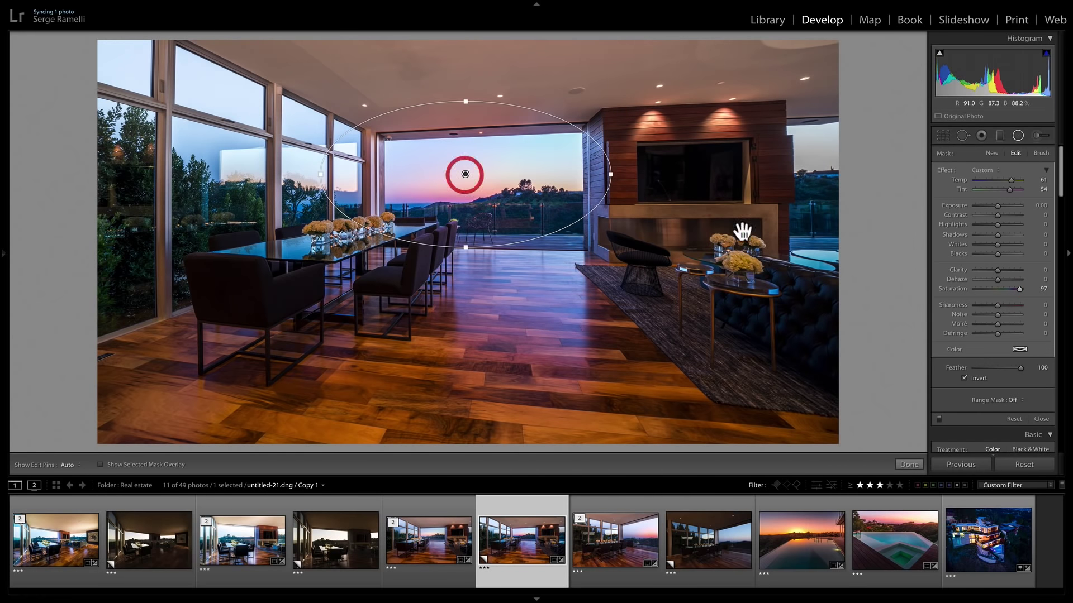
{"action": "left_click_drag", "start_coordinate": [1010, 180], "coordinate": [1016, 190]}
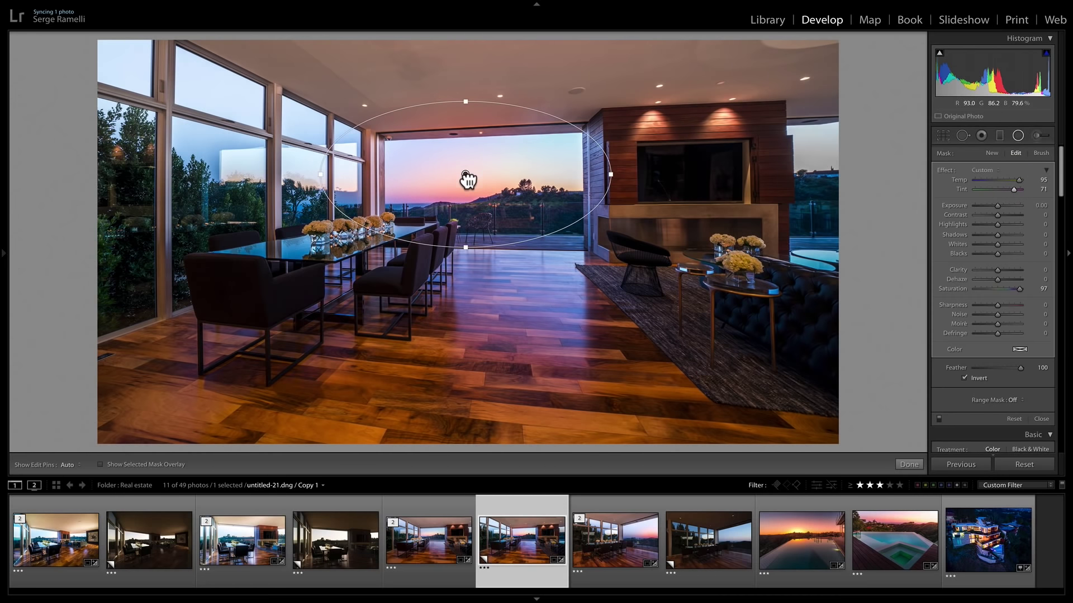
{"action": "left_click", "coordinate": [909, 464]}
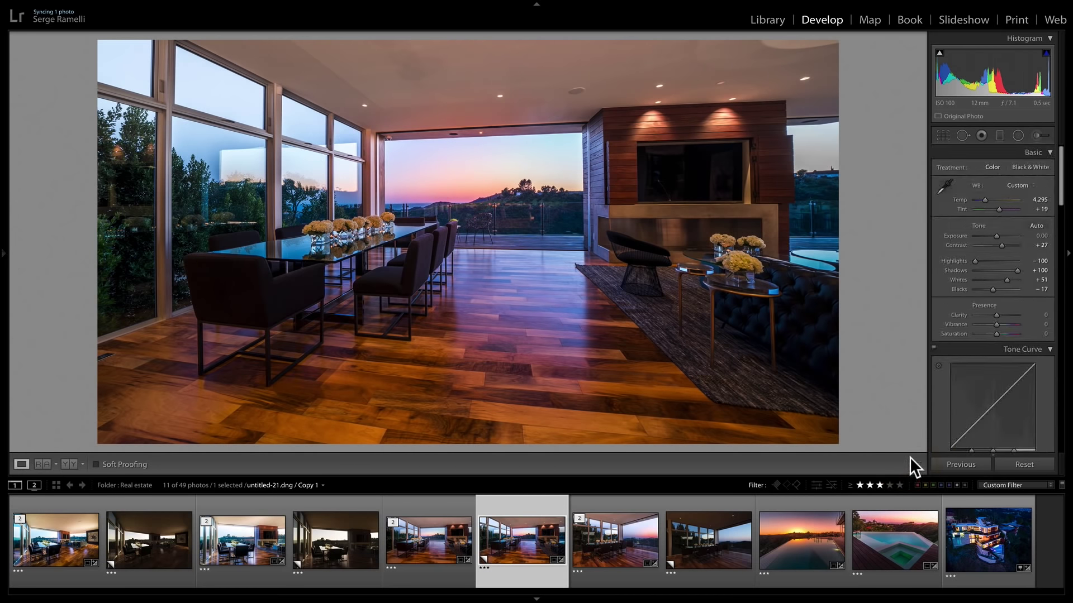
{"action": "scroll", "coordinate": [992, 283], "scroll_direction": "down", "scroll_amount": 1}
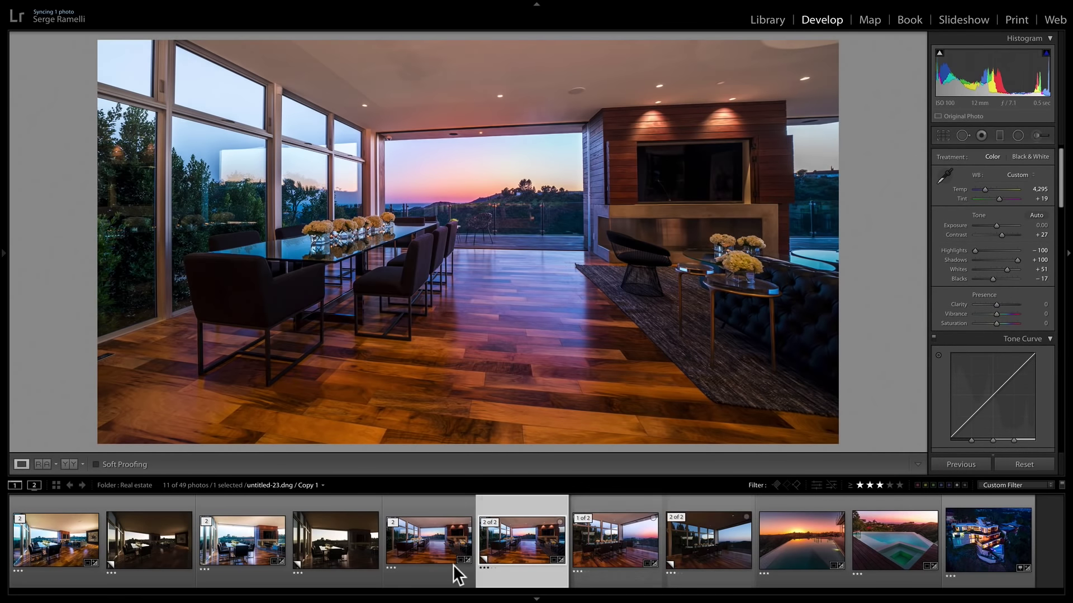